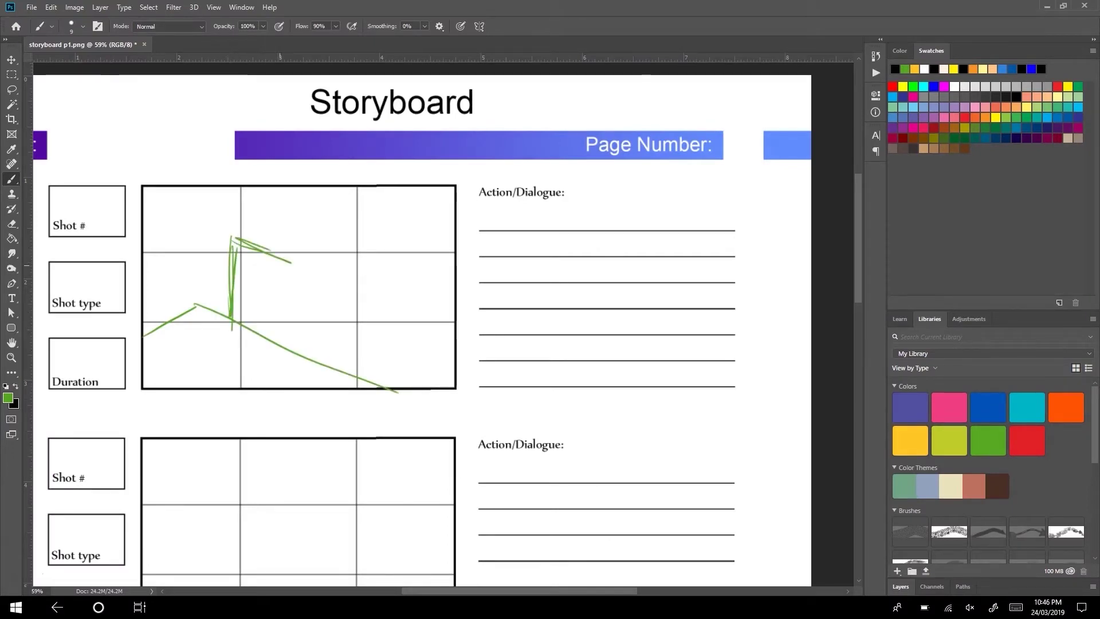
# Sketch green lift doors and a left wall edge in the first frame.
pyautogui.hotkey('ctrl', 'z')
pyautogui.moveTo(231, 235); pyautogui.dragTo(280, 344)
pyautogui.moveTo(258, 247); pyautogui.dragTo(256, 331)
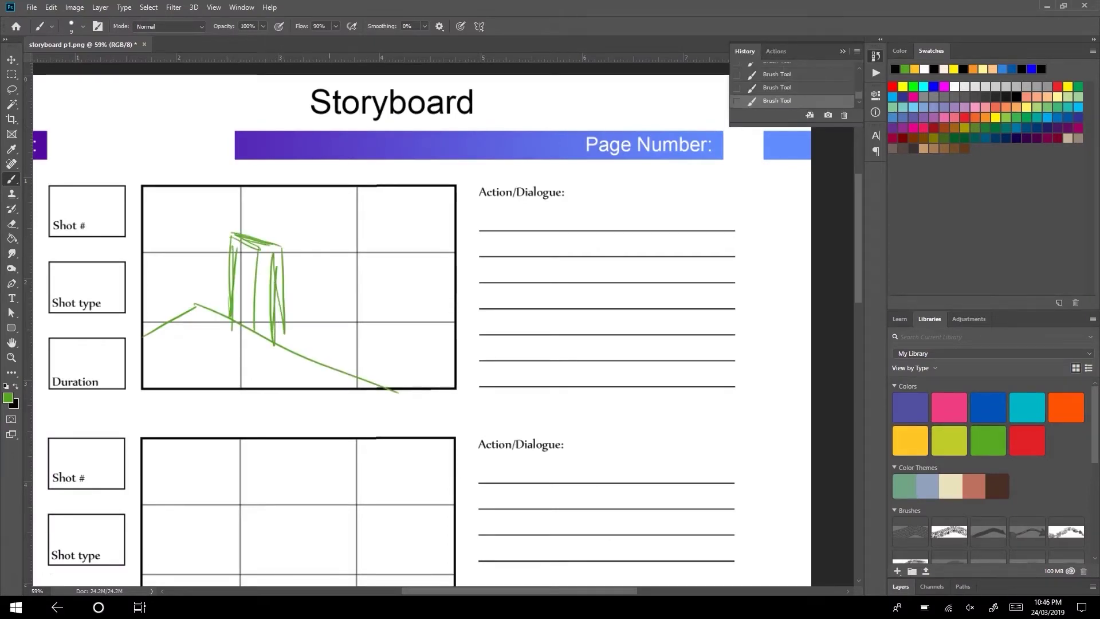
pyautogui.moveTo(329, 265)
pyautogui.mouseDown()
pyautogui.moveTo(326, 366)
pyautogui.moveTo(401, 262)
pyautogui.moveTo(395, 384)
pyautogui.mouseUp()
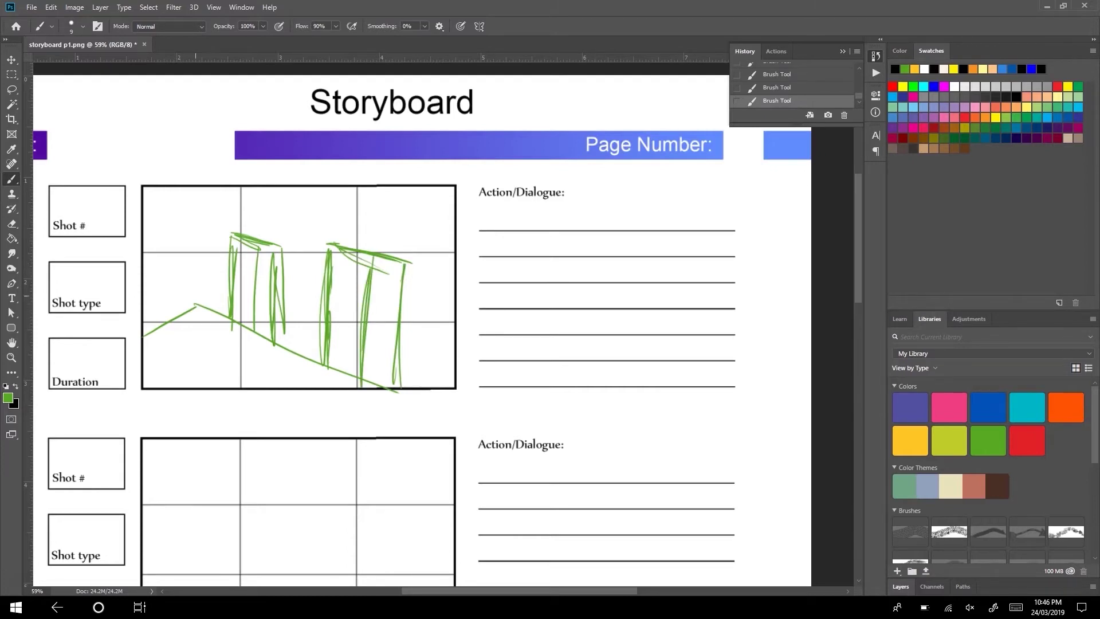
pyautogui.moveTo(197, 182); pyautogui.dragTo(199, 304)
# Draw a red figure with a movement arrow in front of the lift doors.
pyautogui.click(1027, 440)
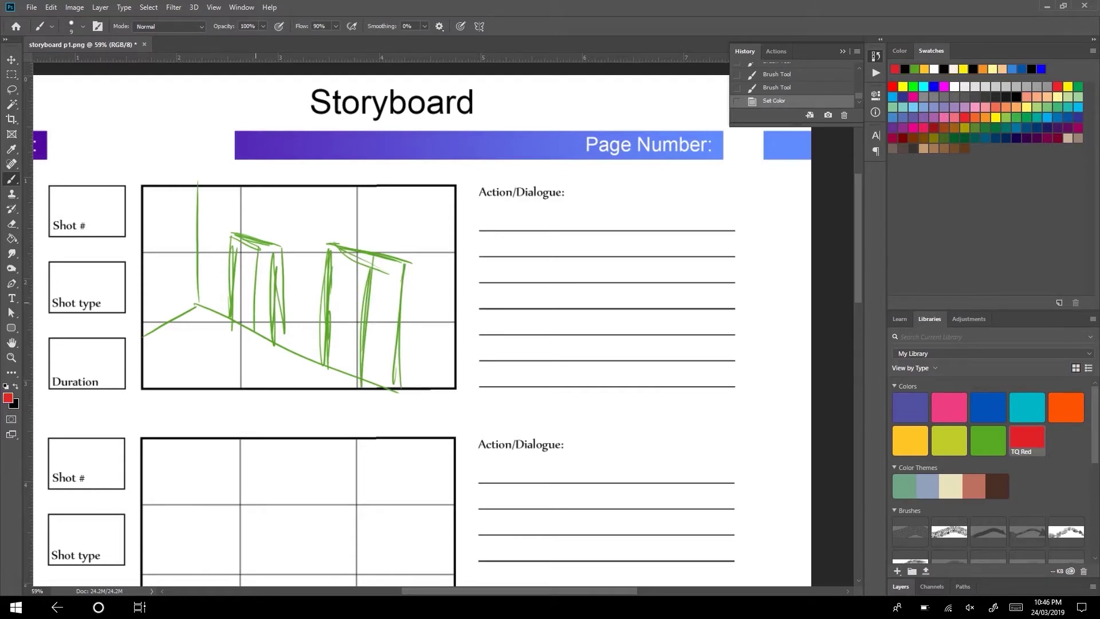
pyautogui.moveTo(233, 296)
pyautogui.mouseDown()
pyautogui.moveTo(227, 312)
pyautogui.moveTo(246, 352)
pyautogui.moveTo(232, 381)
pyautogui.moveTo(243, 380)
pyautogui.mouseUp()
pyautogui.hotkey('ctrl', 'z')
pyautogui.moveTo(235, 331); pyautogui.dragTo(247, 350)
pyautogui.moveTo(146, 396); pyautogui.dragTo(212, 346)
pyautogui.moveTo(182, 348)
pyautogui.mouseDown()
pyautogui.moveTo(212, 345)
pyautogui.moveTo(210, 369)
pyautogui.mouseUp()
# Write shot number 1, shot type WS and the note 'walks in to lifts'.
pyautogui.moveTo(85, 197); pyautogui.dragTo(85, 212)
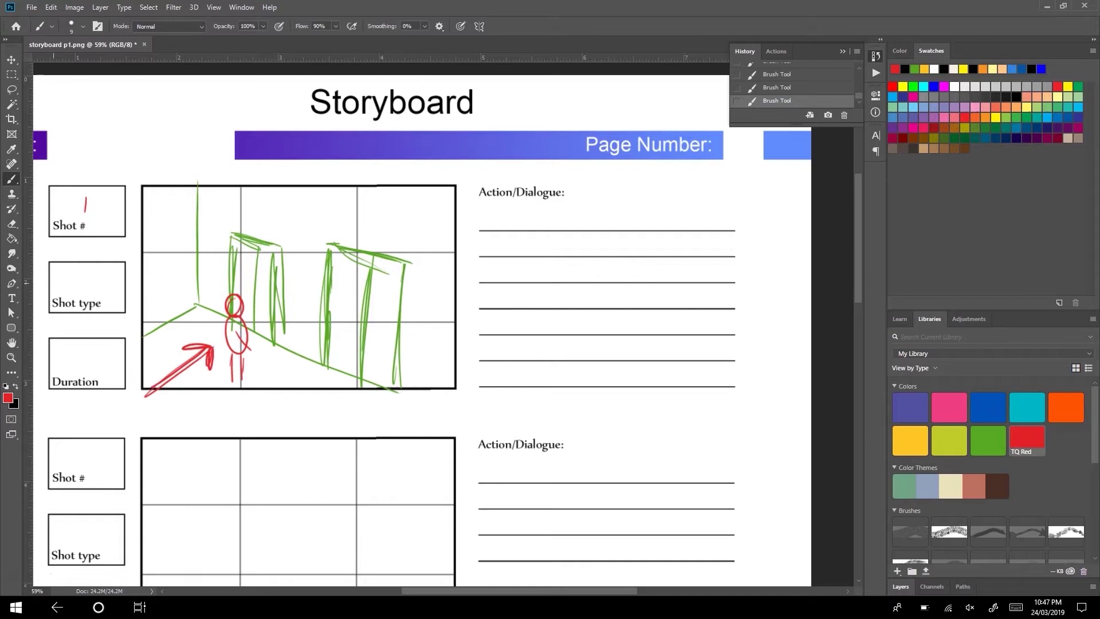
pyautogui.moveTo(59, 274); pyautogui.dragTo(77, 293)
pyautogui.moveTo(105, 273); pyautogui.dragTo(90, 296)
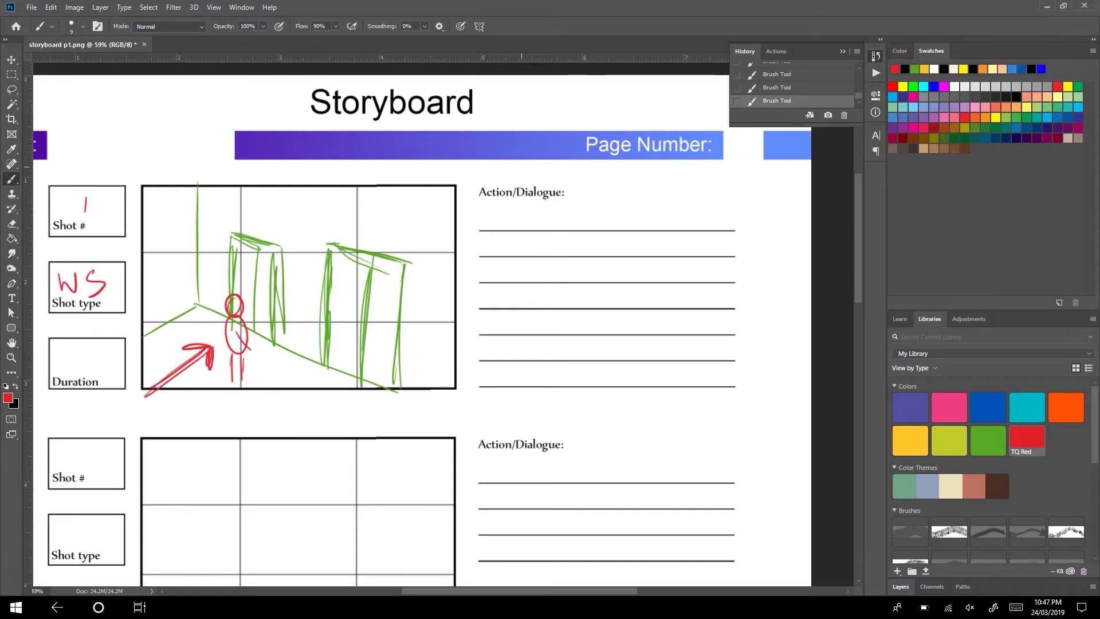
pyautogui.moveTo(513, 209); pyautogui.dragTo(519, 235)
pyautogui.moveTo(523, 218)
pyautogui.mouseDown()
pyautogui.moveTo(545, 229)
pyautogui.moveTo(630, 206)
pyautogui.mouseUp()
pyautogui.moveTo(631, 217); pyautogui.dragTo(712, 229)
pyautogui.moveTo(513, 270); pyautogui.dragTo(536, 270)
pyautogui.moveTo(579, 281); pyautogui.dragTo(640, 269)
# Finish the action notes with the headphones line and 'Playing music'.
pyautogui.moveTo(513, 315); pyautogui.dragTo(536, 314)
pyautogui.moveTo(544, 294); pyautogui.dragTo(573, 321)
pyautogui.moveTo(576, 317); pyautogui.dragTo(636, 328)
pyautogui.moveTo(637, 314); pyautogui.dragTo(702, 321)
pyautogui.click(699, 297)
pyautogui.moveTo(710, 320); pyautogui.dragTo(721, 314)
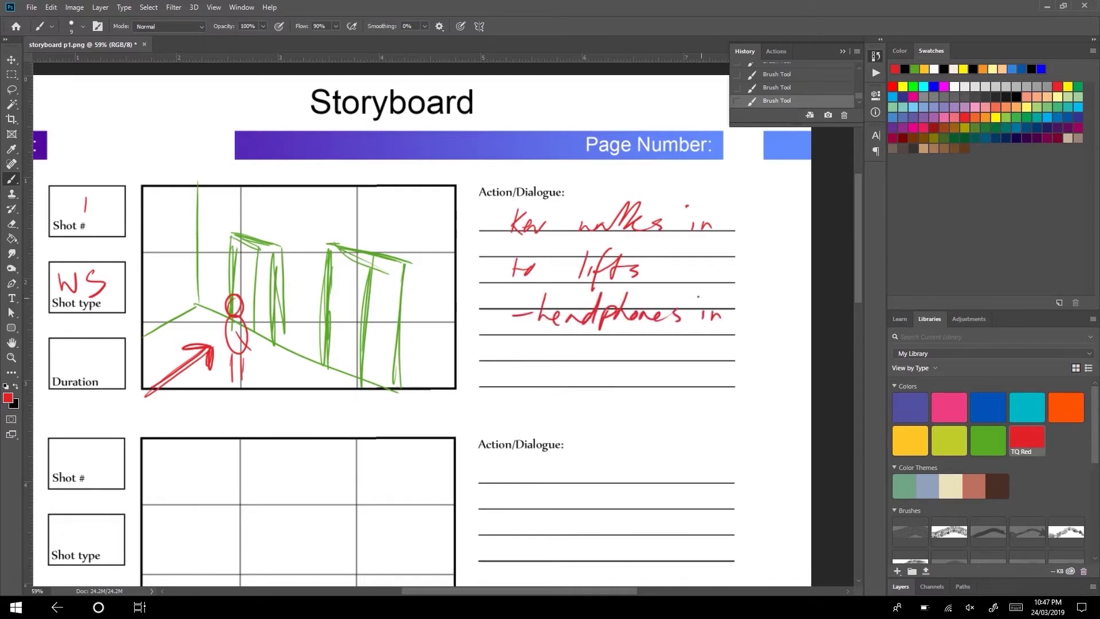
pyautogui.moveTo(533, 347); pyautogui.dragTo(596, 355)
pyautogui.moveTo(599, 362)
pyautogui.mouseDown()
pyautogui.moveTo(640, 372)
pyautogui.moveTo(703, 353)
pyautogui.mouseUp()
pyautogui.moveTo(698, 361); pyautogui.dragTo(736, 351)
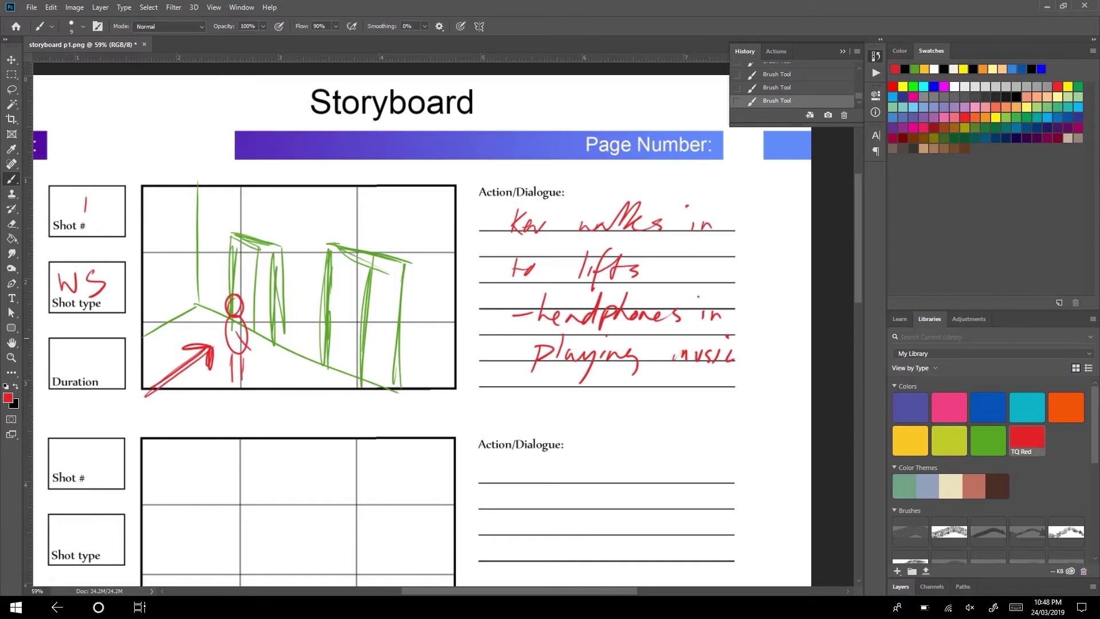
pyautogui.click(988, 440)
# Sketch a green button panel with two buttons in the second frame.
pyautogui.scroll(-3, 435, 321)
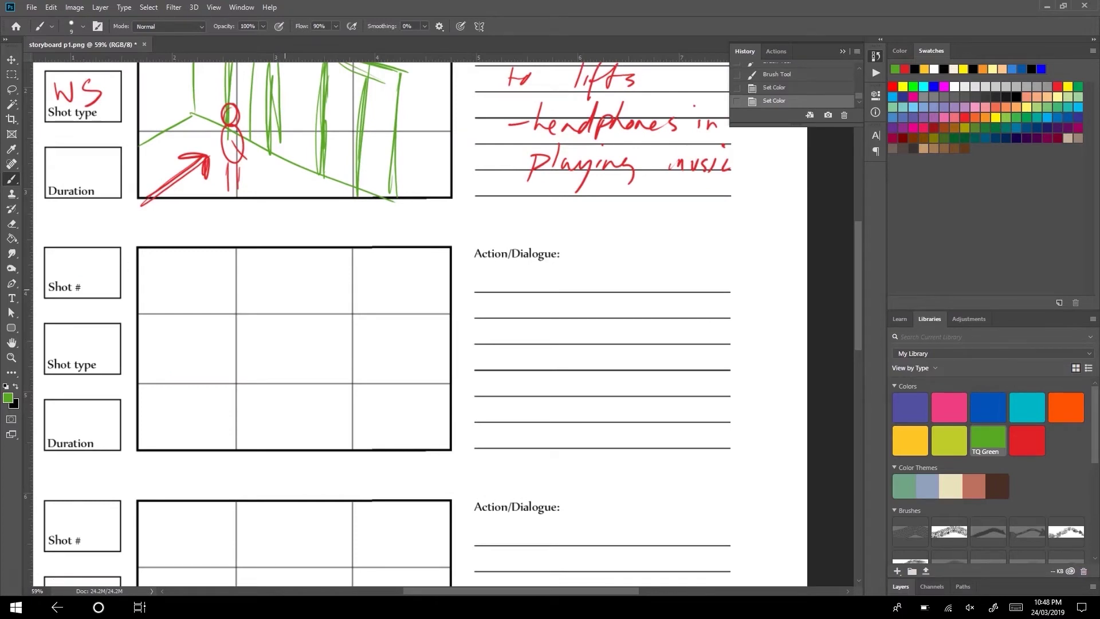
pyautogui.moveTo(238, 402); pyautogui.dragTo(240, 282)
pyautogui.moveTo(239, 283)
pyautogui.mouseDown()
pyautogui.moveTo(342, 285)
pyautogui.moveTo(323, 415)
pyautogui.mouseUp()
pyautogui.moveTo(230, 421); pyautogui.dragTo(333, 426)
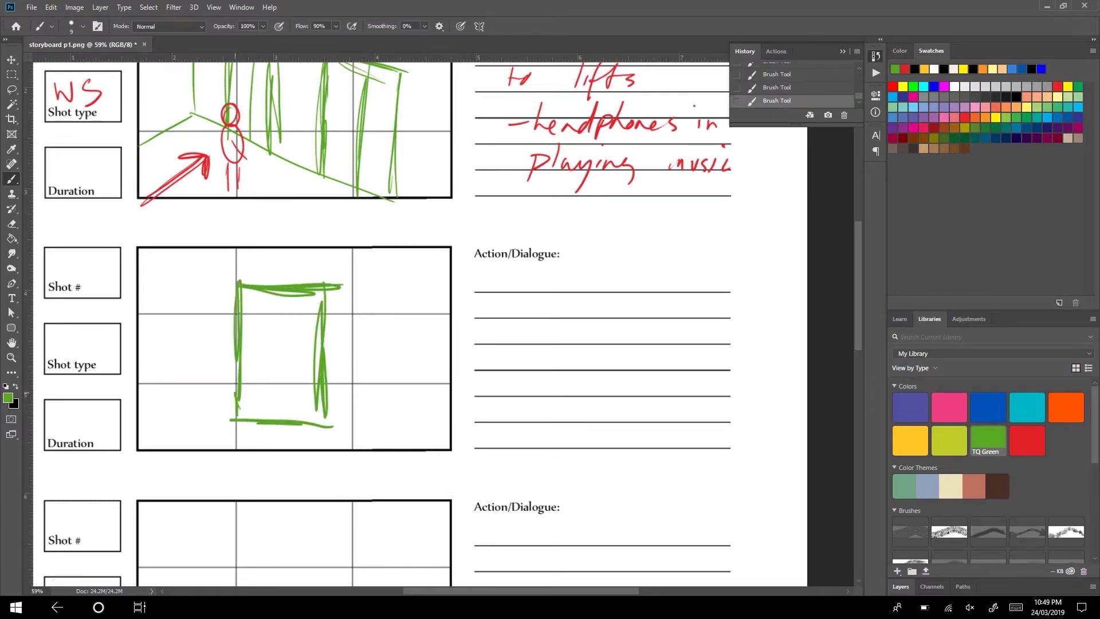
pyautogui.moveTo(279, 364); pyautogui.dragTo(276, 396)
pyautogui.moveTo(279, 311); pyautogui.dragTo(269, 324)
# Draw a red hand pressing the button, and write 2, CU and 'Hand presses elevator button'.
pyautogui.click(1027, 440)
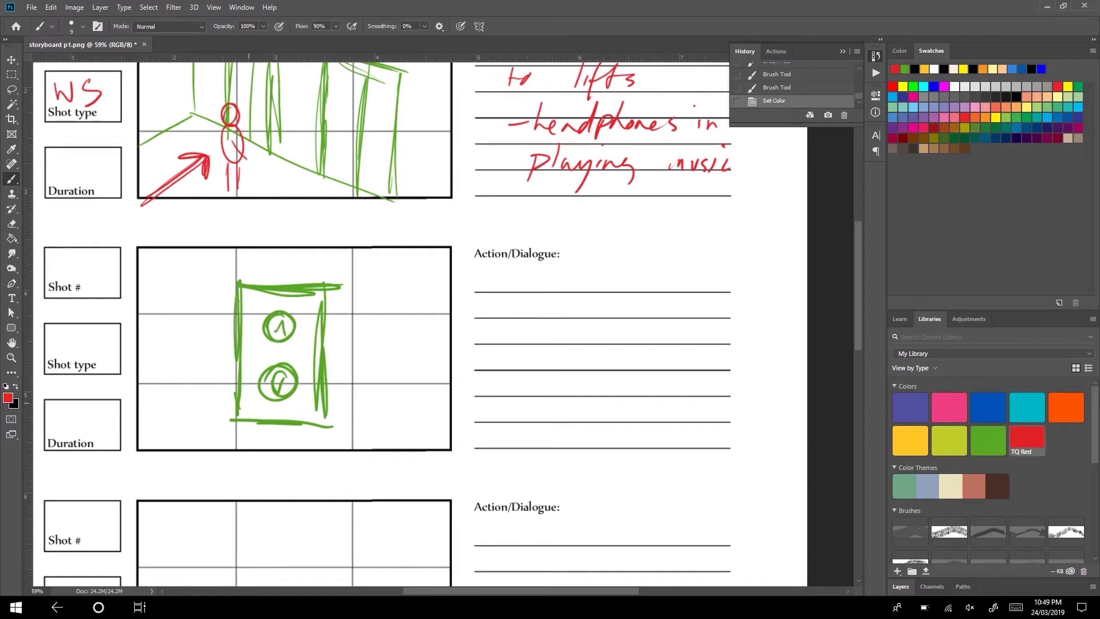
pyautogui.moveTo(189, 453); pyautogui.dragTo(261, 381)
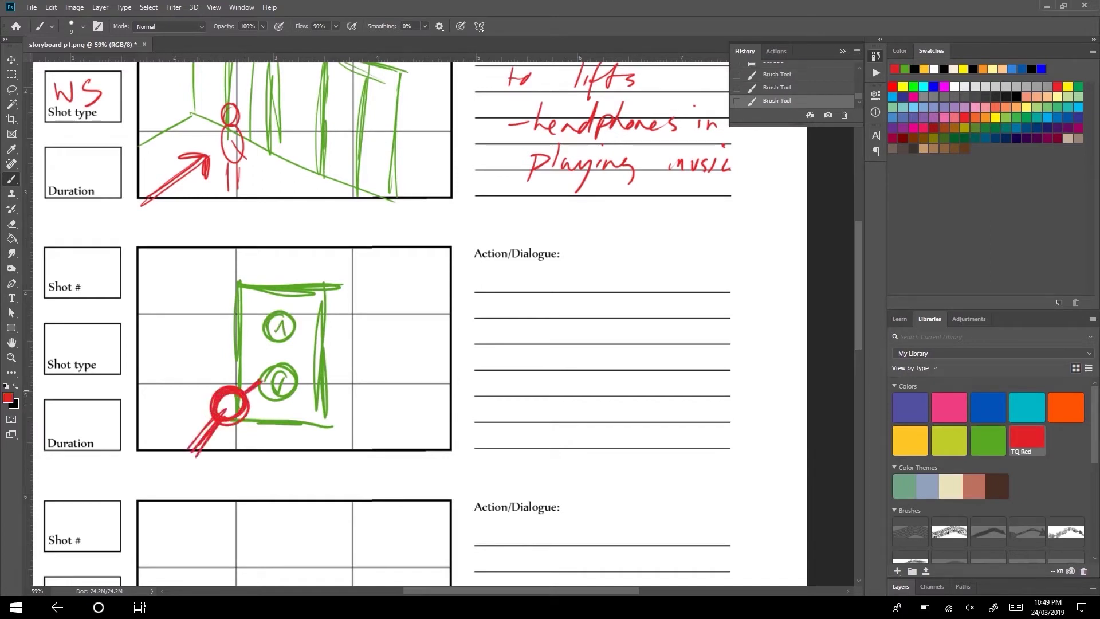
pyautogui.moveTo(517, 265); pyautogui.dragTo(594, 261)
pyautogui.moveTo(61, 338); pyautogui.dragTo(96, 341)
pyautogui.moveTo(73, 263); pyautogui.dragTo(88, 281)
pyautogui.moveTo(633, 284)
pyautogui.mouseDown()
pyautogui.moveTo(631, 308)
pyautogui.moveTo(740, 287)
pyautogui.mouseUp()
pyautogui.moveTo(509, 333); pyautogui.dragTo(648, 322)
pyautogui.moveTo(512, 361)
pyautogui.mouseDown()
pyautogui.moveTo(549, 391)
pyautogui.moveTo(611, 382)
pyautogui.mouseUp()
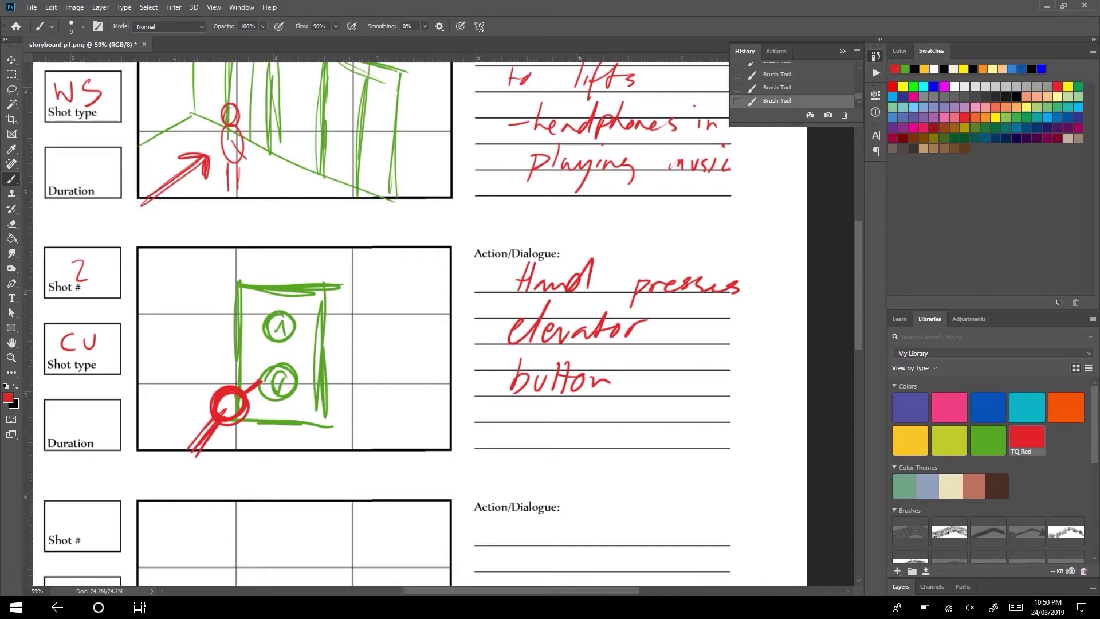
# Write shot number 3 and shot type WS in the third panel's boxes.
pyautogui.scroll(-5, 418, 321)
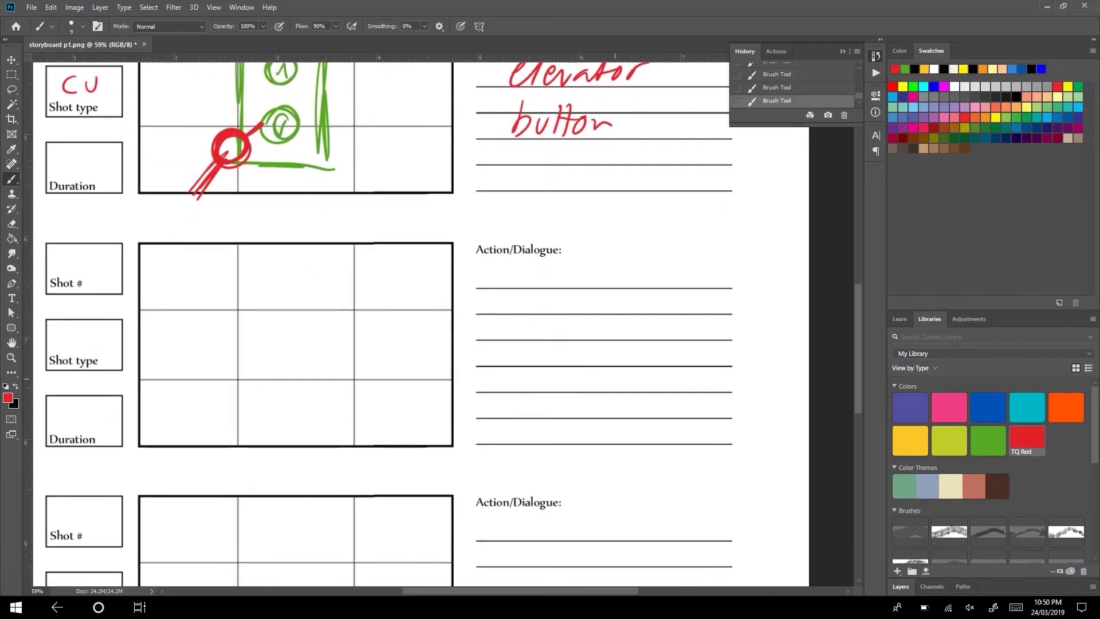
pyautogui.moveTo(69, 254); pyautogui.dragTo(74, 282)
pyautogui.moveTo(57, 334); pyautogui.dragTo(78, 332)
pyautogui.moveTo(95, 328); pyautogui.dragTo(85, 349)
# Write 'SAME AS 1' in large red letters across the third frame.
pyautogui.moveTo(202, 282); pyautogui.dragTo(186, 324)
pyautogui.moveTo(217, 314); pyautogui.dragTo(239, 313)
pyautogui.moveTo(247, 313); pyautogui.dragTo(288, 312)
pyautogui.moveTo(312, 275)
pyautogui.mouseDown()
pyautogui.moveTo(314, 309)
pyautogui.moveTo(378, 307)
pyautogui.mouseUp()
pyautogui.moveTo(414, 274); pyautogui.dragTo(395, 310)
pyautogui.moveTo(257, 369)
pyautogui.mouseDown()
pyautogui.moveTo(276, 424)
pyautogui.moveTo(344, 413)
pyautogui.mouseUp()
pyautogui.hotkey('ctrl', 'z')
pyautogui.hotkey('ctrl', 'z')
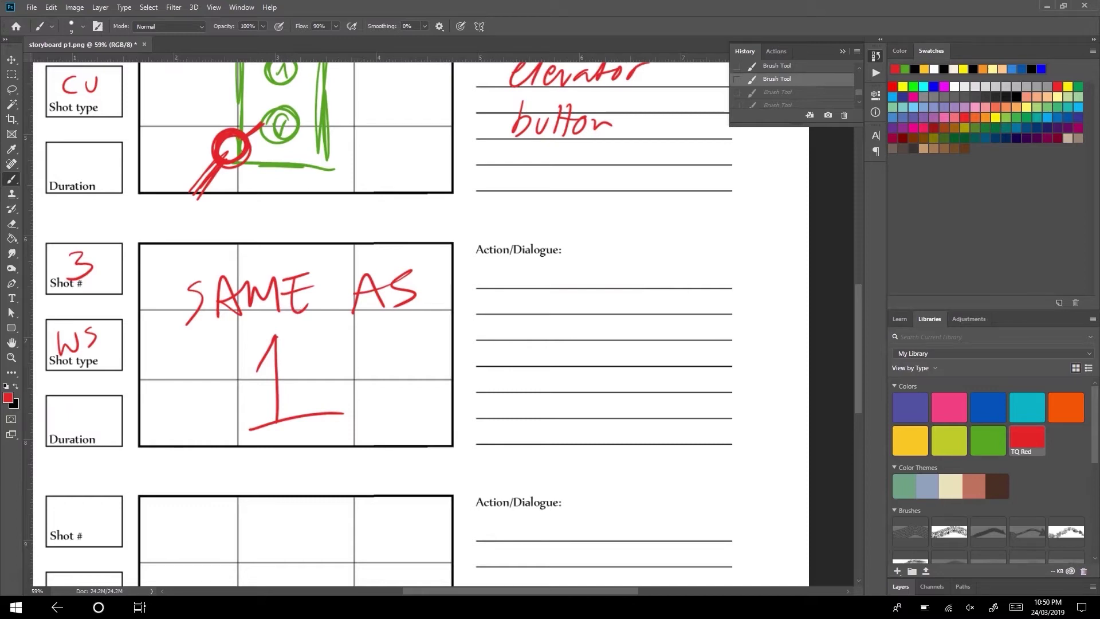
# Sketch a headphone close-up in the fourth shot's frame.
pyautogui.scroll(-4, 421, 324)
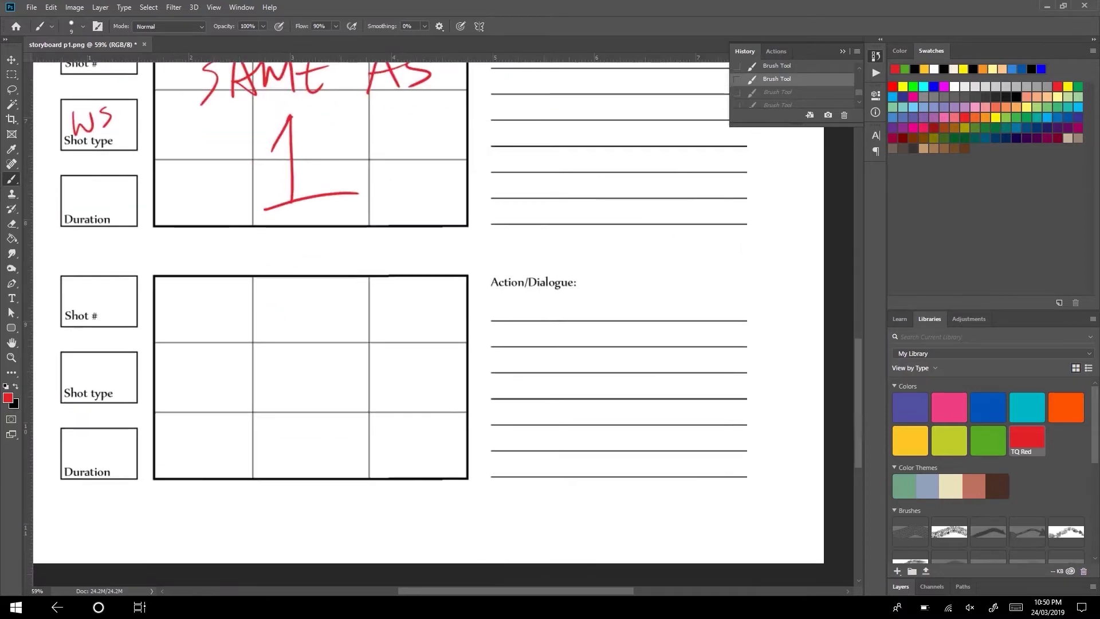
pyautogui.moveTo(292, 345); pyautogui.dragTo(295, 423)
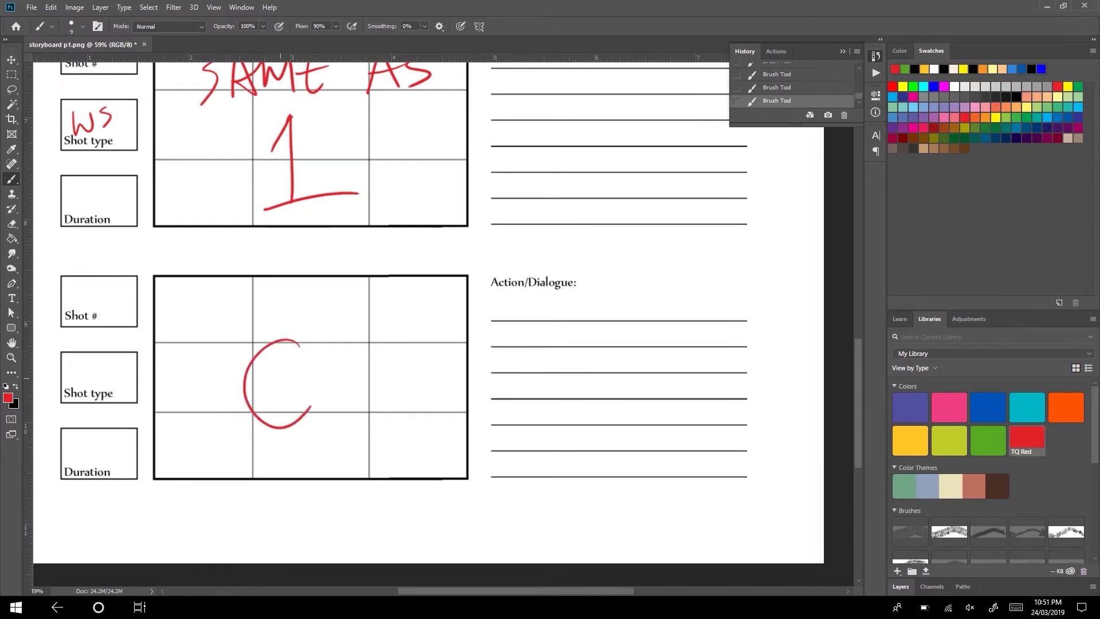
pyautogui.moveTo(286, 382)
pyautogui.mouseDown()
pyautogui.moveTo(282, 396)
pyautogui.moveTo(328, 427)
pyautogui.mouseUp()
pyautogui.moveTo(262, 346); pyautogui.dragTo(464, 338)
pyautogui.moveTo(280, 274); pyautogui.dragTo(232, 426)
pyautogui.moveTo(256, 419)
pyautogui.mouseDown()
pyautogui.moveTo(259, 507)
pyautogui.moveTo(267, 490)
pyautogui.mouseUp()
# Write the note 'Close up of headphone - music audible', shot type CU and shot number 4.
pyautogui.moveTo(521, 304); pyautogui.dragTo(507, 326)
pyautogui.moveTo(530, 300); pyautogui.dragTo(627, 332)
pyautogui.moveTo(673, 312); pyautogui.dragTo(721, 287)
pyautogui.moveTo(519, 335); pyautogui.dragTo(601, 373)
pyautogui.moveTo(605, 335)
pyautogui.mouseDown()
pyautogui.moveTo(636, 373)
pyautogui.moveTo(696, 367)
pyautogui.mouseUp()
pyautogui.moveTo(519, 408); pyautogui.dragTo(596, 408)
pyautogui.moveTo(605, 407); pyautogui.dragTo(651, 421)
pyautogui.moveTo(544, 464); pyautogui.dragTo(590, 453)
pyautogui.moveTo(593, 435); pyautogui.dragTo(682, 467)
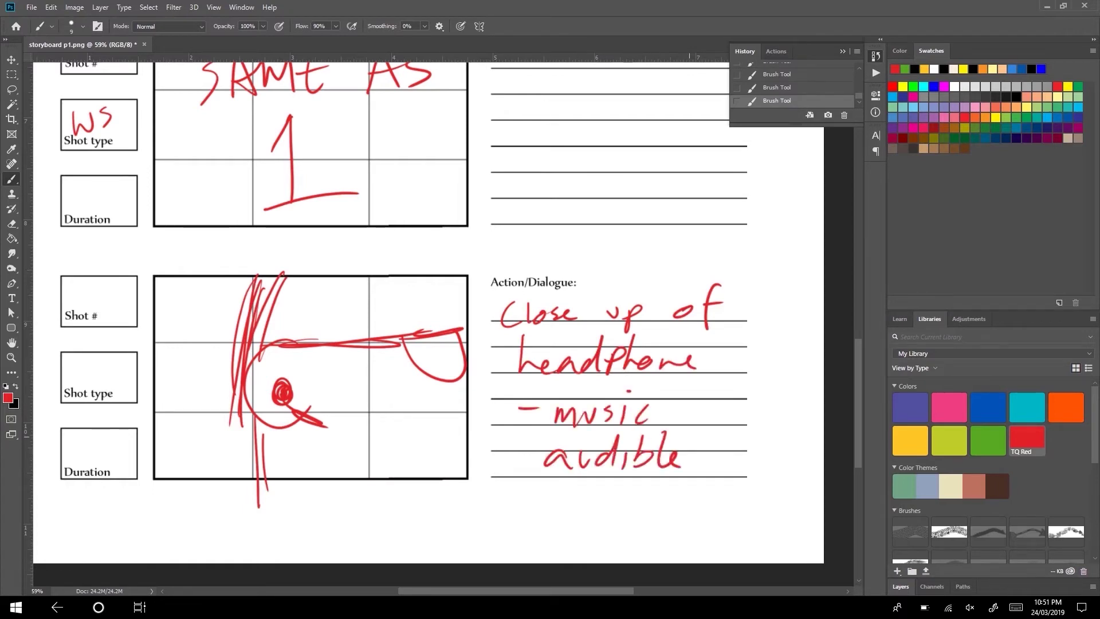
pyautogui.moveTo(84, 361); pyautogui.dragTo(83, 381)
pyautogui.moveTo(89, 360); pyautogui.dragTo(105, 360)
pyautogui.moveTo(88, 278)
pyautogui.mouseDown()
pyautogui.moveTo(104, 294)
pyautogui.moveTo(97, 314)
pyautogui.mouseUp()
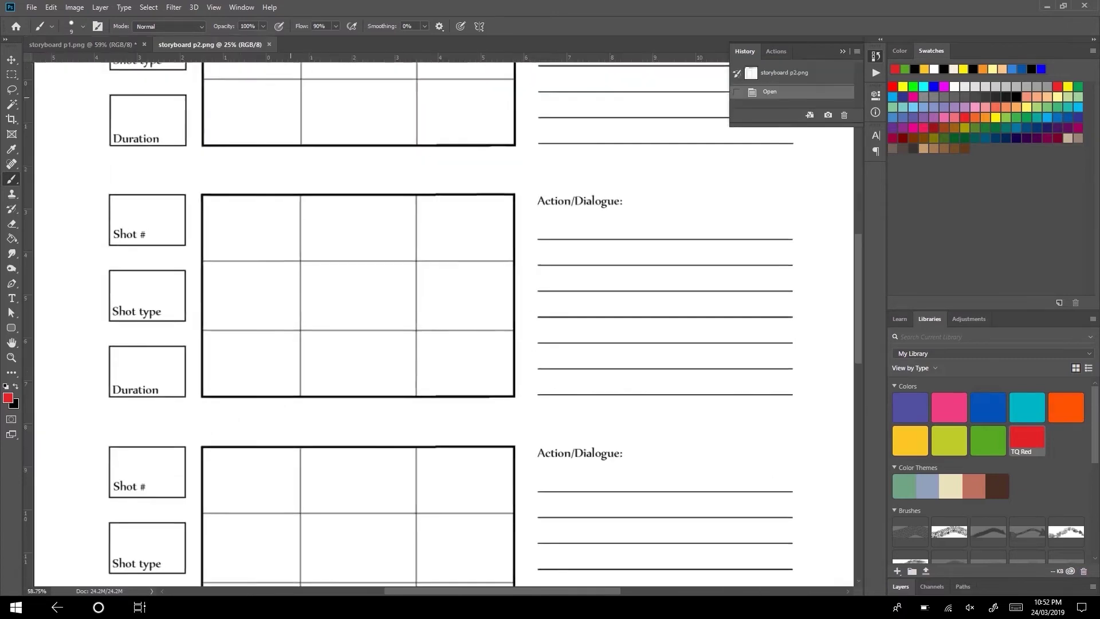
# Write shot number 5 and shot type CU, replacing a mistaken WS.
pyautogui.scroll(5, 447, 321)
pyautogui.moveTo(148, 197); pyautogui.dragTo(131, 228)
pyautogui.moveTo(125, 276); pyautogui.dragTo(148, 277)
pyautogui.moveTo(169, 277)
pyautogui.mouseDown()
pyautogui.moveTo(154, 295)
pyautogui.moveTo(132, 292)
pyautogui.mouseUp()
pyautogui.hotkey('ctrl', 'z')
pyautogui.hotkey('ctrl', 'z')
pyautogui.moveTo(138, 276); pyautogui.dragTo(154, 276)
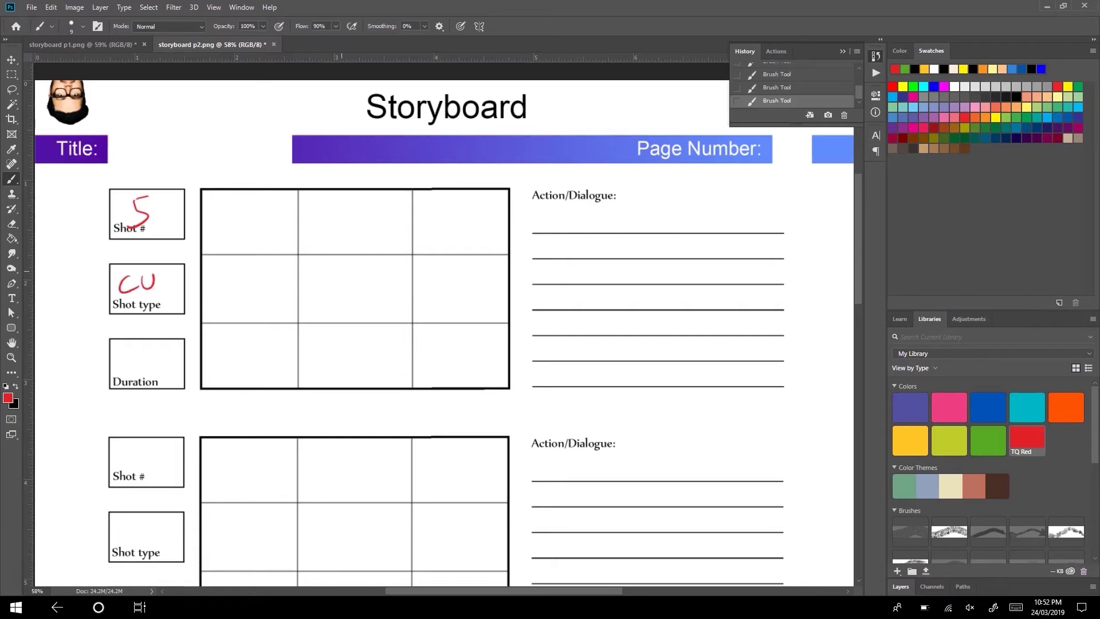
# Sketch a hand reaching into a pocket for a phone in shot 5's frame.
pyautogui.moveTo(269, 192)
pyautogui.mouseDown()
pyautogui.moveTo(266, 212)
pyautogui.moveTo(416, 181)
pyautogui.mouseUp()
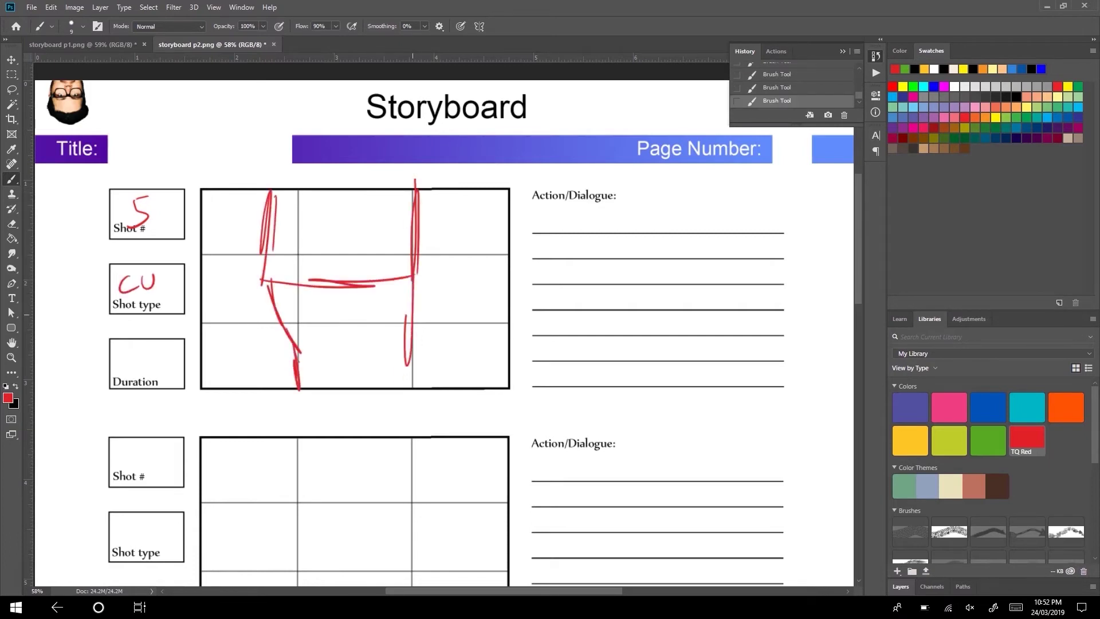
pyautogui.moveTo(413, 284); pyautogui.dragTo(397, 387)
pyautogui.moveTo(360, 310); pyautogui.dragTo(398, 342)
pyautogui.moveTo(372, 190); pyautogui.dragTo(381, 263)
pyautogui.moveTo(380, 263); pyautogui.dragTo(371, 305)
pyautogui.moveTo(396, 289); pyautogui.dragTo(402, 302)
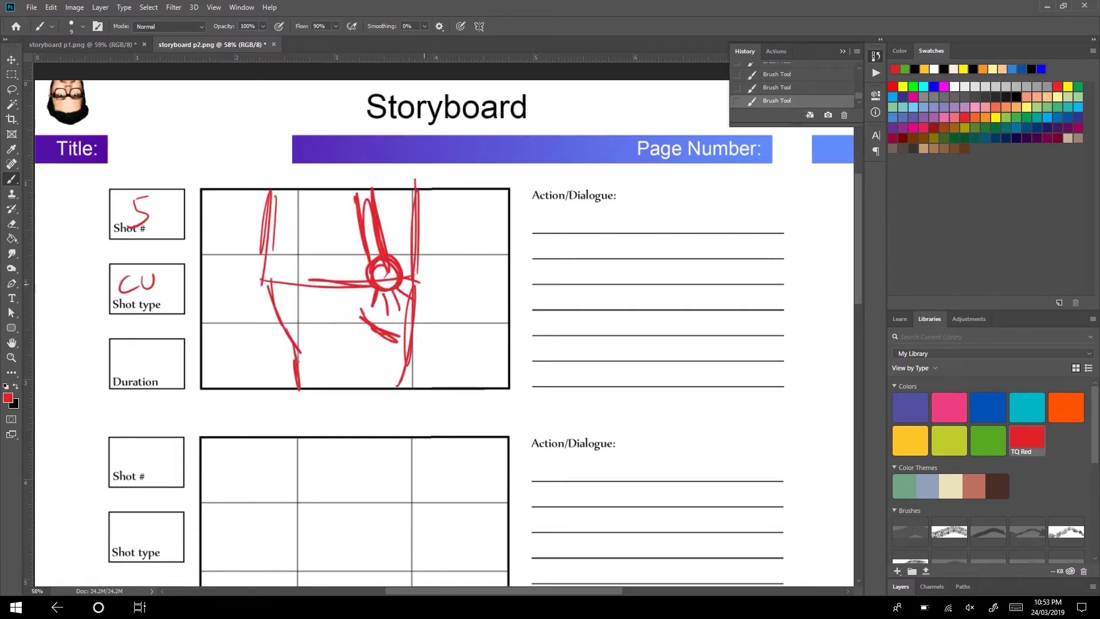
pyautogui.moveTo(554, 204)
pyautogui.mouseDown()
pyautogui.moveTo(547, 232)
pyautogui.moveTo(599, 227)
pyautogui.moveTo(617, 198)
pyautogui.mouseUp()
# Handwrite shot 5's note about the hand reaching into the pocket for the phone.
pyautogui.moveTo(650, 232)
pyautogui.mouseDown()
pyautogui.moveTo(676, 220)
pyautogui.moveTo(762, 226)
pyautogui.mouseUp()
pyautogui.moveTo(561, 250)
pyautogui.mouseDown()
pyautogui.moveTo(559, 264)
pyautogui.moveTo(622, 253)
pyautogui.mouseUp()
pyautogui.moveTo(659, 275)
pyautogui.mouseDown()
pyautogui.moveTo(710, 238)
pyautogui.moveTo(752, 243)
pyautogui.mouseUp()
pyautogui.moveTo(548, 274); pyautogui.dragTo(572, 293)
pyautogui.moveTo(607, 287); pyautogui.dragTo(733, 290)
pyautogui.moveTo(562, 321); pyautogui.dragTo(566, 355)
pyautogui.moveTo(585, 327); pyautogui.dragTo(665, 329)
pyautogui.moveTo(596, 306); pyautogui.dragTo(588, 339)
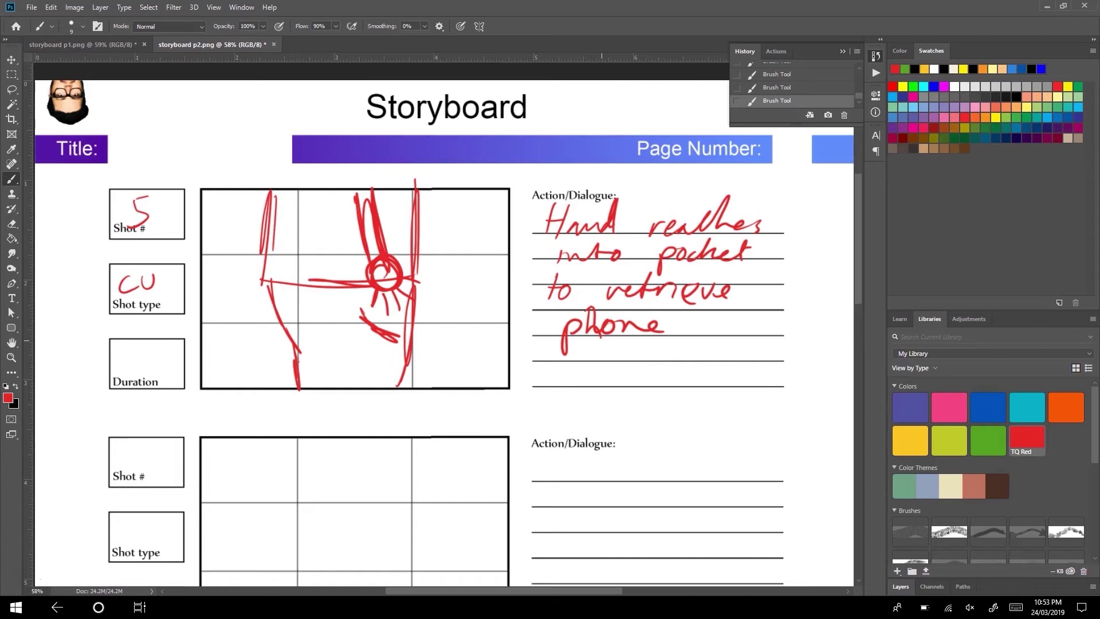
# Write shot number 6, shot type WS and 'SAME AS 1' in the sixth panel.
pyautogui.scroll(-3, 407, 321)
pyautogui.moveTo(142, 279); pyautogui.dragTo(130, 297)
pyautogui.moveTo(116, 356)
pyautogui.mouseDown()
pyautogui.moveTo(121, 376)
pyautogui.moveTo(140, 357)
pyautogui.mouseUp()
pyautogui.moveTo(157, 358); pyautogui.dragTo(146, 380)
pyautogui.moveTo(251, 309); pyautogui.dragTo(238, 357)
pyautogui.moveTo(265, 349); pyautogui.dragTo(390, 327)
pyautogui.moveTo(280, 413)
pyautogui.mouseDown()
pyautogui.moveTo(318, 394)
pyautogui.moveTo(327, 403)
pyautogui.mouseUp()
pyautogui.moveTo(425, 363)
pyautogui.mouseDown()
pyautogui.moveTo(409, 447)
pyautogui.moveTo(451, 444)
pyautogui.mouseUp()
# Write shot 6's action note about playing on the phone.
pyautogui.moveTo(578, 294)
pyautogui.mouseDown()
pyautogui.moveTo(597, 332)
pyautogui.moveTo(628, 316)
pyautogui.mouseUp()
pyautogui.moveTo(665, 326); pyautogui.dragTo(705, 330)
pyautogui.hotkey('ctrl', 'z')
pyautogui.moveTo(706, 321); pyautogui.dragTo(783, 310)
pyautogui.moveTo(565, 364); pyautogui.dragTo(601, 373)
pyautogui.moveTo(653, 346)
pyautogui.mouseDown()
pyautogui.moveTo(646, 399)
pyautogui.moveTo(752, 375)
pyautogui.mouseUp()
pyautogui.click(750, 282)
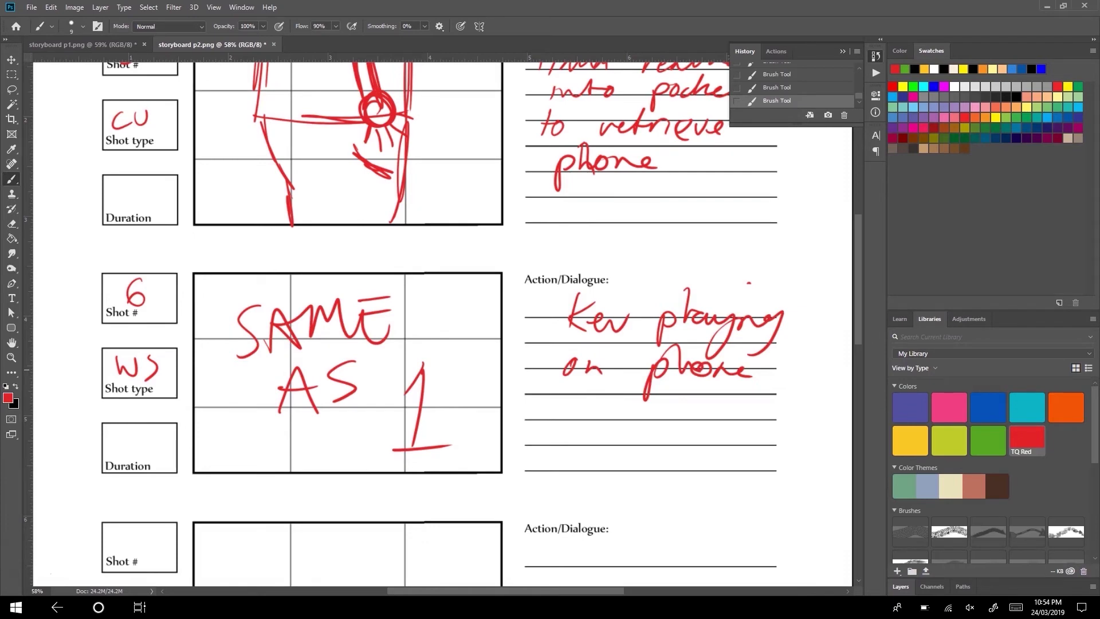
pyautogui.scroll(-4, 444, 321)
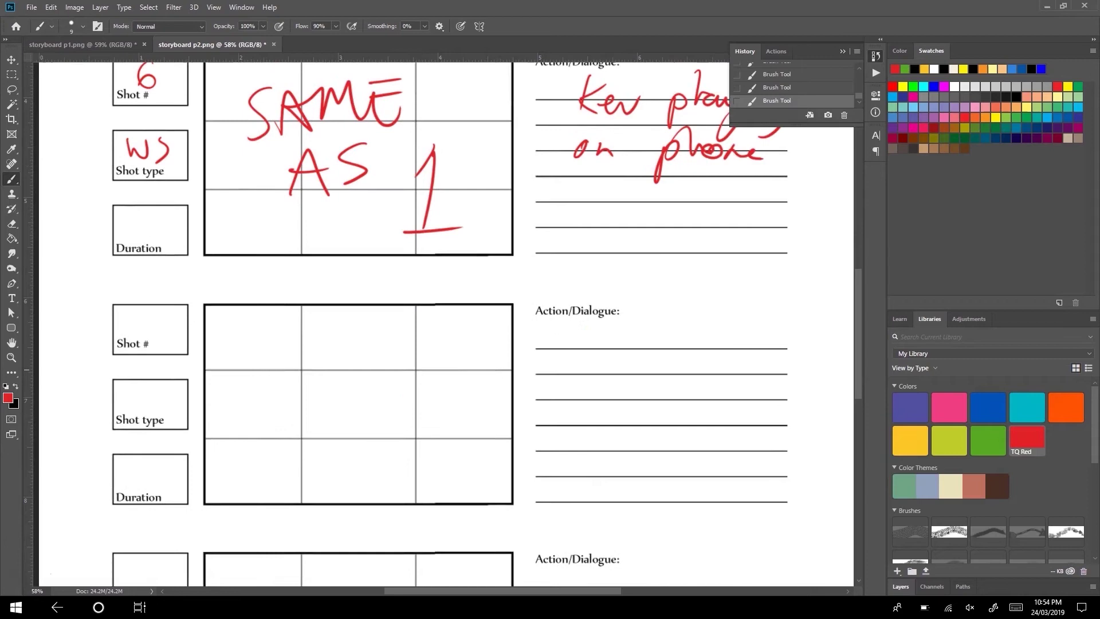
# Write shot number 7 and brush the first lift door outline in TQ Green.
pyautogui.moveTo(132, 314); pyautogui.dragTo(144, 330)
pyautogui.click(988, 440)
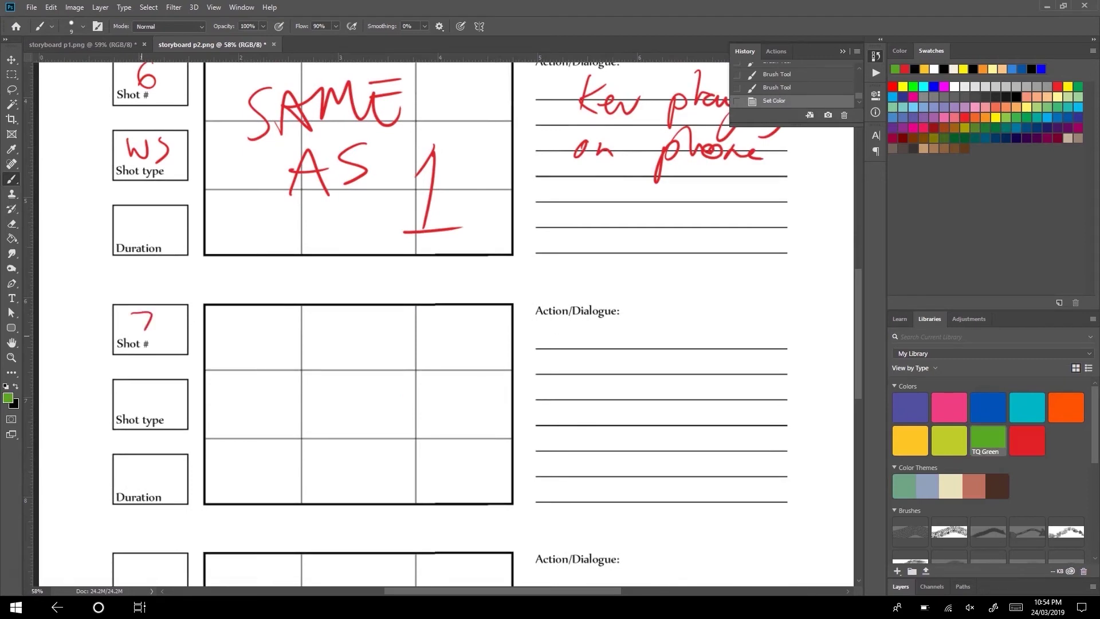
pyautogui.moveTo(230, 348); pyautogui.dragTo(230, 479)
pyautogui.moveTo(227, 348)
pyautogui.mouseDown()
pyautogui.moveTo(333, 347)
pyautogui.moveTo(329, 477)
pyautogui.mouseUp()
pyautogui.moveTo(228, 482); pyautogui.dragTo(332, 482)
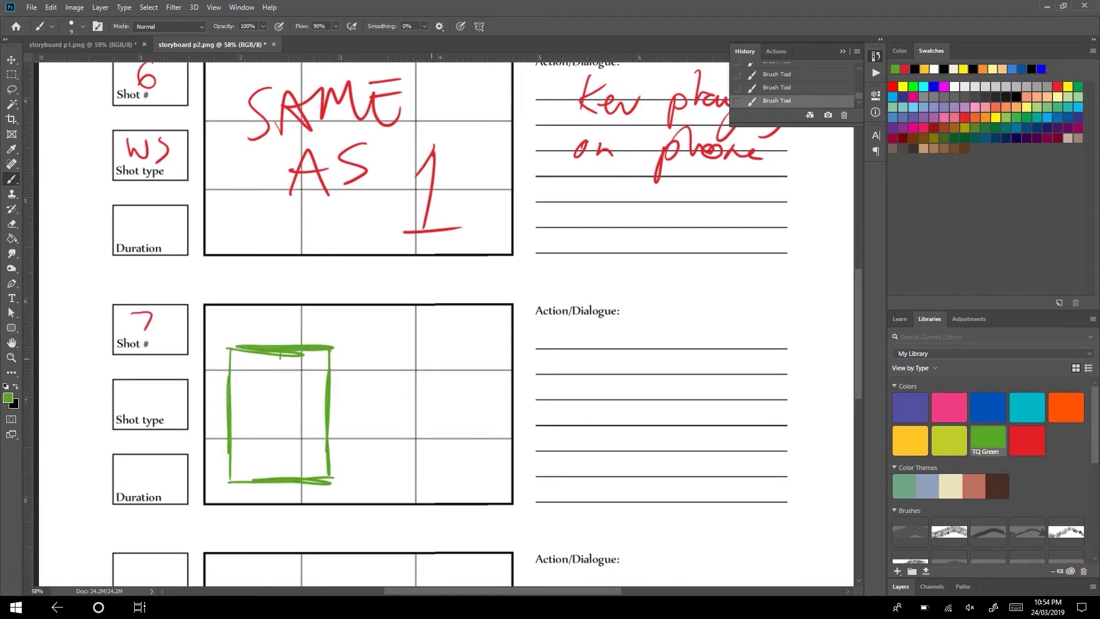
# Draw the second green lift in the right cells and add door lines inside the first.
pyautogui.moveTo(415, 344); pyautogui.dragTo(413, 479)
pyautogui.moveTo(408, 346); pyautogui.dragTo(510, 341)
pyautogui.moveTo(494, 352); pyautogui.dragTo(493, 473)
pyautogui.moveTo(408, 349); pyautogui.dragTo(406, 479)
pyautogui.moveTo(421, 474); pyautogui.dragTo(494, 471)
pyautogui.moveTo(255, 353); pyautogui.dragTo(252, 479)
pyautogui.moveTo(306, 351); pyautogui.dragTo(304, 476)
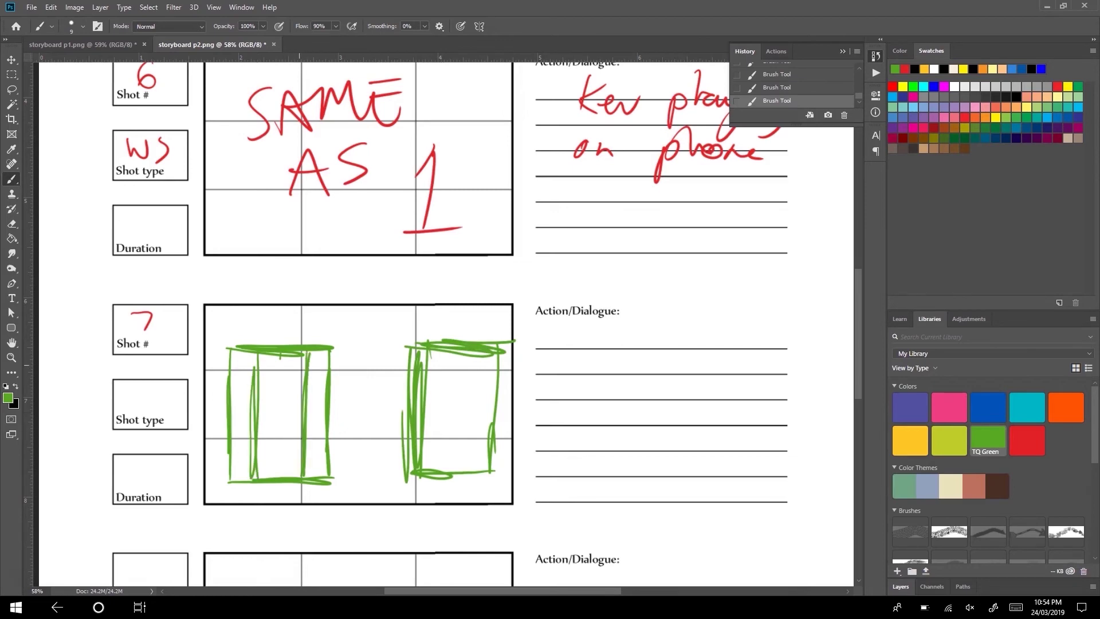
# In TQ Red, draw a figure between the lifts and a double arrow for doors opening.
pyautogui.click(1027, 440)
pyautogui.moveTo(364, 373); pyautogui.dragTo(359, 404)
pyautogui.moveTo(350, 407)
pyautogui.mouseDown()
pyautogui.moveTo(346, 458)
pyautogui.moveTo(383, 461)
pyautogui.mouseUp()
pyautogui.moveTo(347, 463); pyautogui.dragTo(387, 463)
pyautogui.moveTo(344, 464); pyautogui.dragTo(346, 507)
pyautogui.moveTo(382, 464); pyautogui.dragTo(383, 498)
pyautogui.moveTo(351, 385); pyautogui.dragTo(383, 406)
pyautogui.moveTo(260, 413); pyautogui.dragTo(303, 413)
pyautogui.moveTo(289, 404); pyautogui.dragTo(289, 428)
pyautogui.moveTo(269, 403)
pyautogui.mouseDown()
pyautogui.moveTo(258, 413)
pyautogui.moveTo(271, 428)
pyautogui.mouseUp()
# Handwrite the opening line of the shot 7 action note.
pyautogui.moveTo(549, 324); pyautogui.dragTo(587, 348)
pyautogui.moveTo(630, 341); pyautogui.dragTo(646, 350)
pyautogui.moveTo(676, 366)
pyautogui.mouseDown()
pyautogui.moveTo(713, 326)
pyautogui.moveTo(760, 330)
pyautogui.mouseUp()
pyautogui.moveTo(548, 390)
pyautogui.mouseDown()
pyautogui.moveTo(582, 358)
pyautogui.moveTo(676, 378)
pyautogui.mouseUp()
pyautogui.moveTo(694, 373); pyautogui.dragTo(775, 362)
# Continue the shot 7 note with 'not concentrating'.
pyautogui.moveTo(544, 414)
pyautogui.mouseDown()
pyautogui.moveTo(742, 408)
pyautogui.moveTo(770, 439)
pyautogui.mouseUp()
pyautogui.click(730, 388)
pyautogui.moveTo(539, 465); pyautogui.dragTo(584, 442)
pyautogui.moveTo(591, 461); pyautogui.dragTo(641, 458)
pyautogui.moveTo(682, 458)
pyautogui.mouseDown()
pyautogui.moveTo(695, 490)
pyautogui.moveTo(774, 465)
pyautogui.mouseUp()
# Finish the shot 7 note with 'lift opens then closes'.
pyautogui.moveTo(573, 516); pyautogui.dragTo(590, 486)
pyautogui.moveTo(590, 498); pyautogui.dragTo(657, 512)
pyautogui.moveTo(717, 490); pyautogui.dragTo(694, 510)
pyautogui.moveTo(716, 493); pyautogui.dragTo(787, 504)
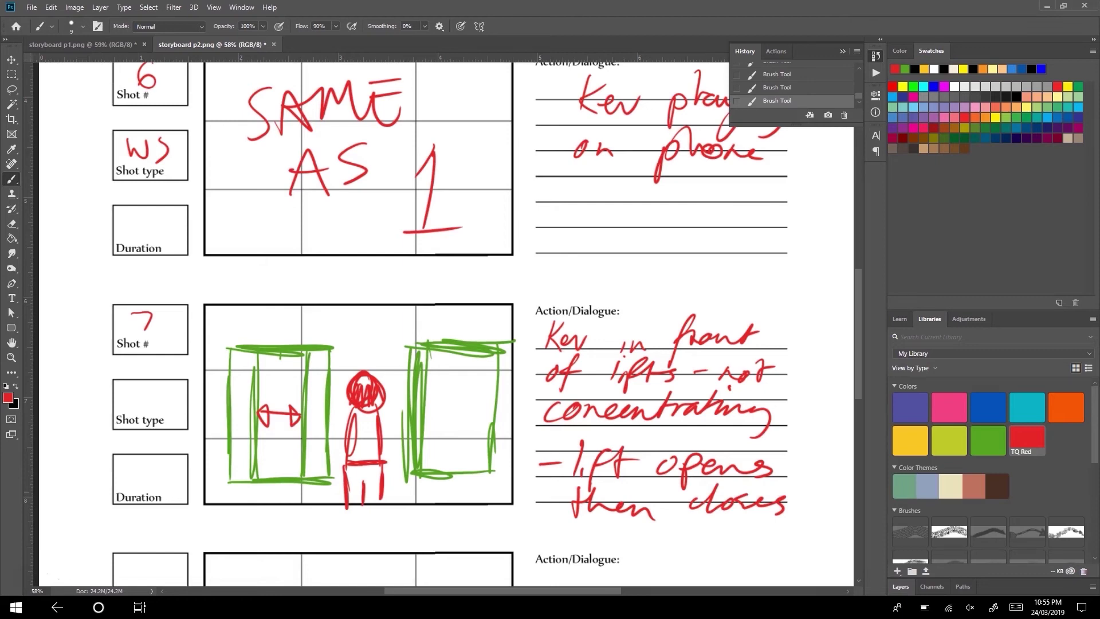
pyautogui.scroll(-4, 401, 321)
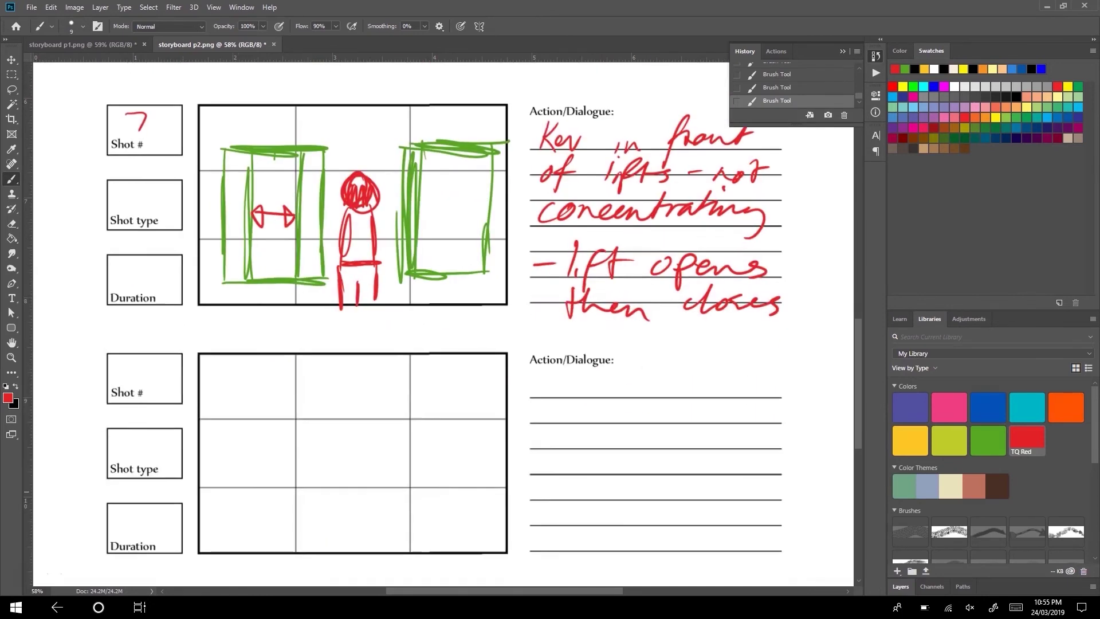
# Write 8 as the shot number and 'SAME AS 1' in red inside its frame.
pyautogui.moveTo(147, 362); pyautogui.dragTo(134, 362)
pyautogui.click(988, 440)
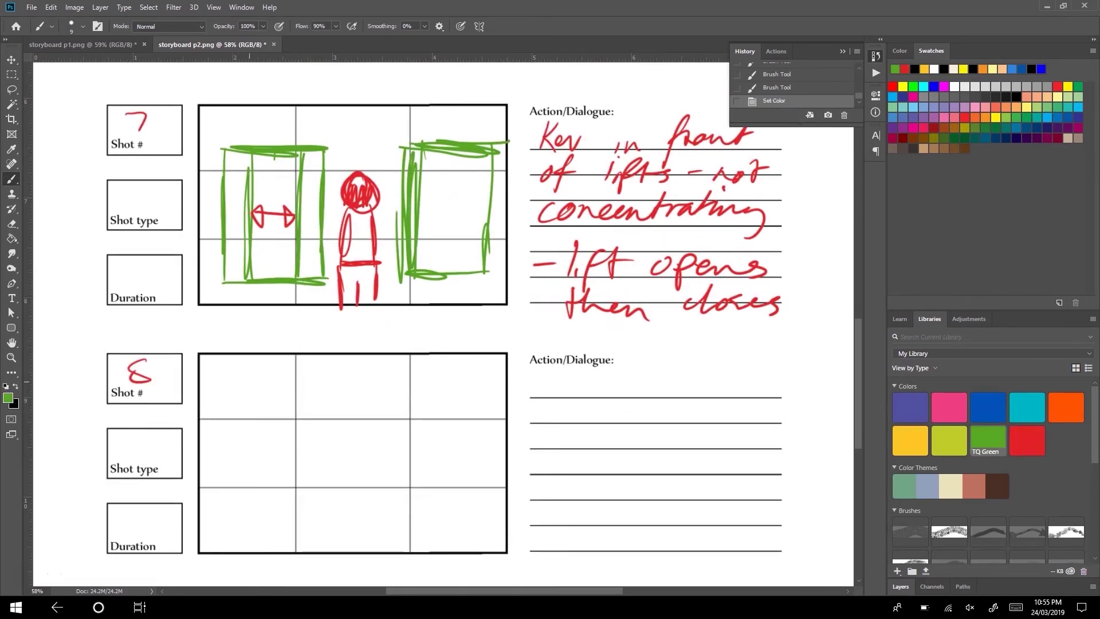
pyautogui.click(1027, 441)
pyautogui.moveTo(255, 379); pyautogui.dragTo(240, 425)
pyautogui.moveTo(260, 422); pyautogui.dragTo(301, 401)
pyautogui.moveTo(298, 408); pyautogui.dragTo(370, 410)
pyautogui.moveTo(265, 484); pyautogui.dragTo(292, 458)
pyautogui.moveTo(318, 445); pyautogui.dragTo(281, 473)
pyautogui.moveTo(381, 424)
pyautogui.mouseDown()
pyautogui.moveTo(389, 501)
pyautogui.moveTo(365, 457)
pyautogui.mouseUp()
pyautogui.moveTo(361, 513); pyautogui.dragTo(433, 487)
# Label shots 8 and 7 as WS in TQ Red.
pyautogui.click(1027, 440)
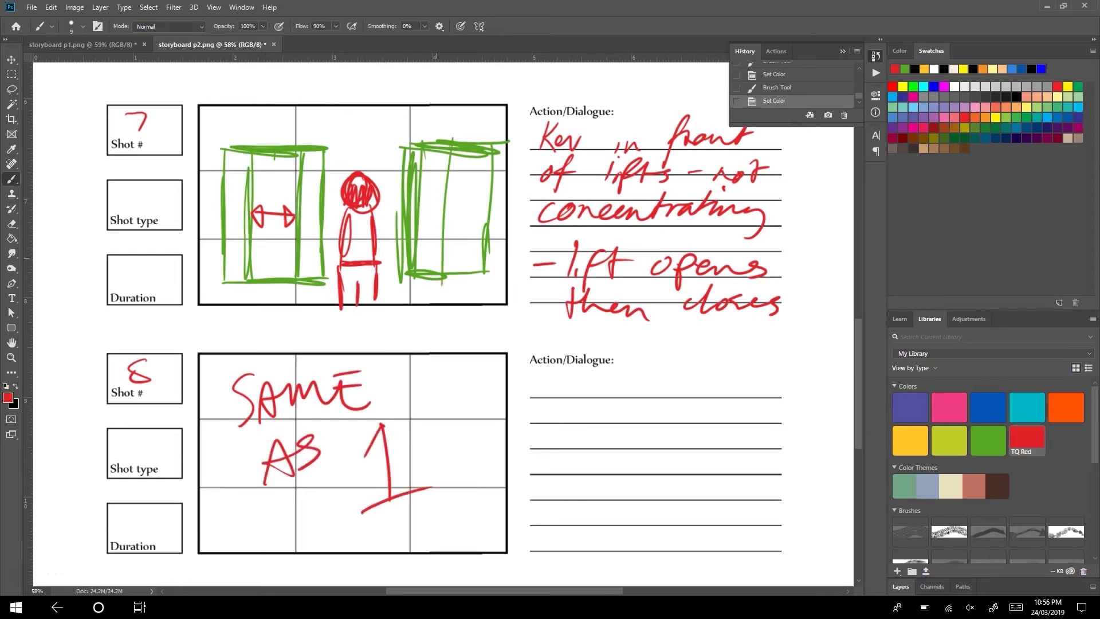
pyautogui.moveTo(114, 439); pyautogui.dragTo(137, 441)
pyautogui.moveTo(158, 437); pyautogui.dragTo(146, 457)
pyautogui.moveTo(117, 191)
pyautogui.mouseDown()
pyautogui.moveTo(138, 192)
pyautogui.moveTo(148, 219)
pyautogui.mouseUp()
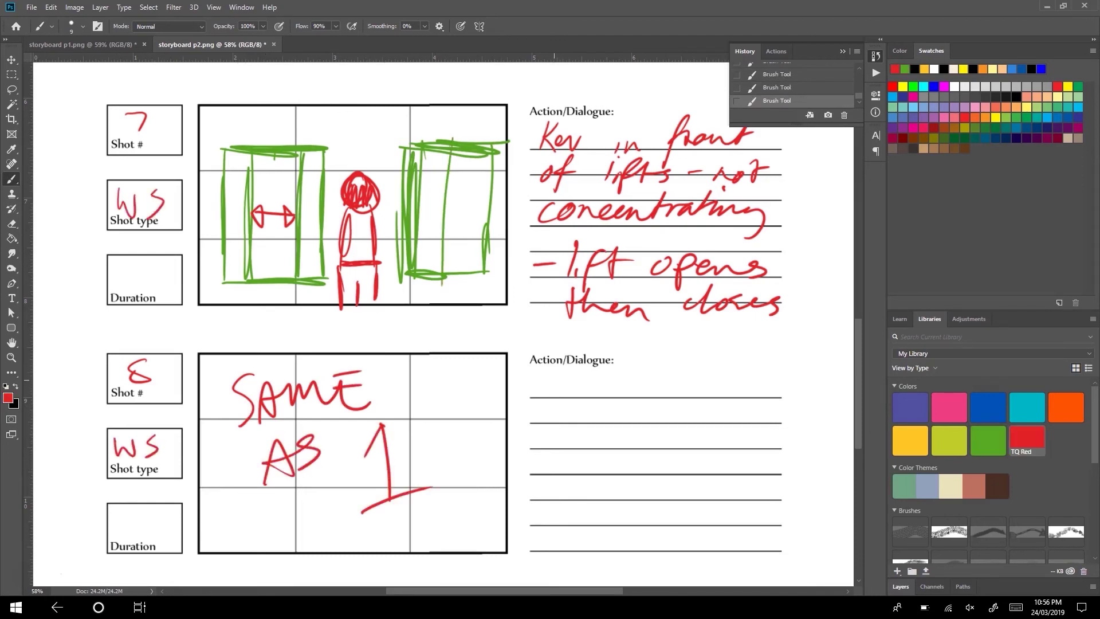
# Handwrite the shot 8 action note, continuing with 'closed – confused'.
pyautogui.moveTo(551, 373)
pyautogui.mouseDown()
pyautogui.moveTo(593, 395)
pyautogui.moveTo(736, 396)
pyautogui.moveTo(618, 424)
pyautogui.moveTo(805, 417)
pyautogui.mouseUp()
pyautogui.moveTo(536, 459); pyautogui.dragTo(645, 455)
pyautogui.moveTo(658, 464); pyautogui.dragTo(830, 452)
pyautogui.moveTo(544, 511); pyautogui.dragTo(567, 510)
pyautogui.moveTo(580, 515)
pyautogui.mouseDown()
pyautogui.moveTo(622, 505)
pyautogui.moveTo(601, 527)
pyautogui.mouseUp()
# Complete the shot 8 note with 'exits' and the line about the opposite side.
pyautogui.moveTo(636, 523); pyautogui.dragTo(659, 507)
pyautogui.moveTo(647, 510); pyautogui.dragTo(661, 509)
pyautogui.moveTo(676, 508)
pyautogui.mouseDown()
pyautogui.moveTo(665, 526)
pyautogui.moveTo(843, 515)
pyautogui.mouseUp()
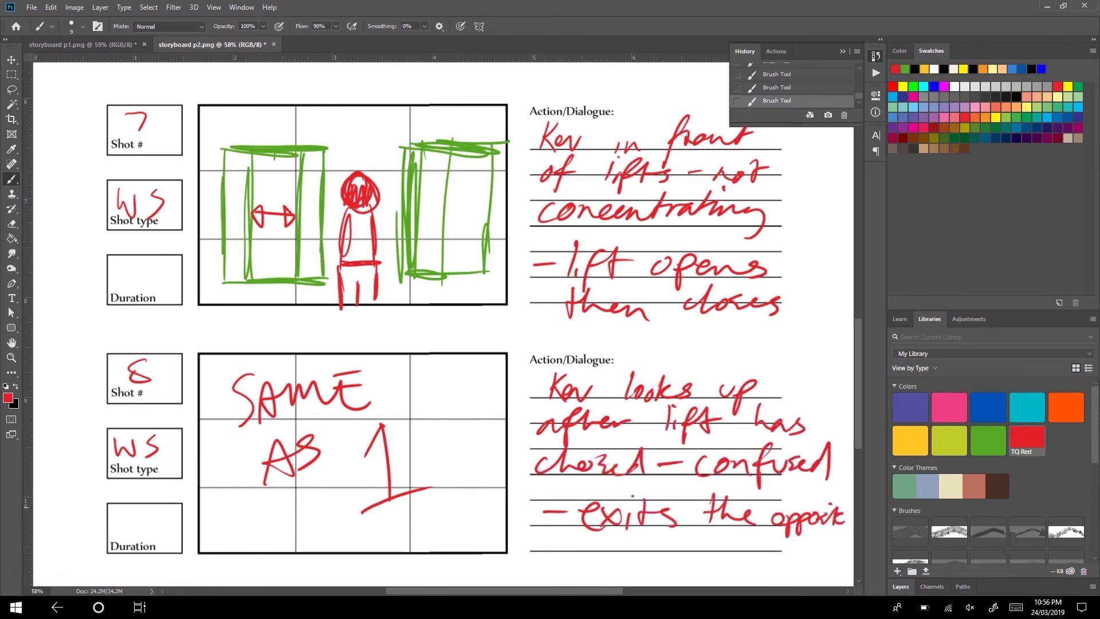
pyautogui.moveTo(549, 544)
pyautogui.mouseDown()
pyautogui.moveTo(817, 553)
pyautogui.moveTo(811, 567)
pyautogui.mouseUp()
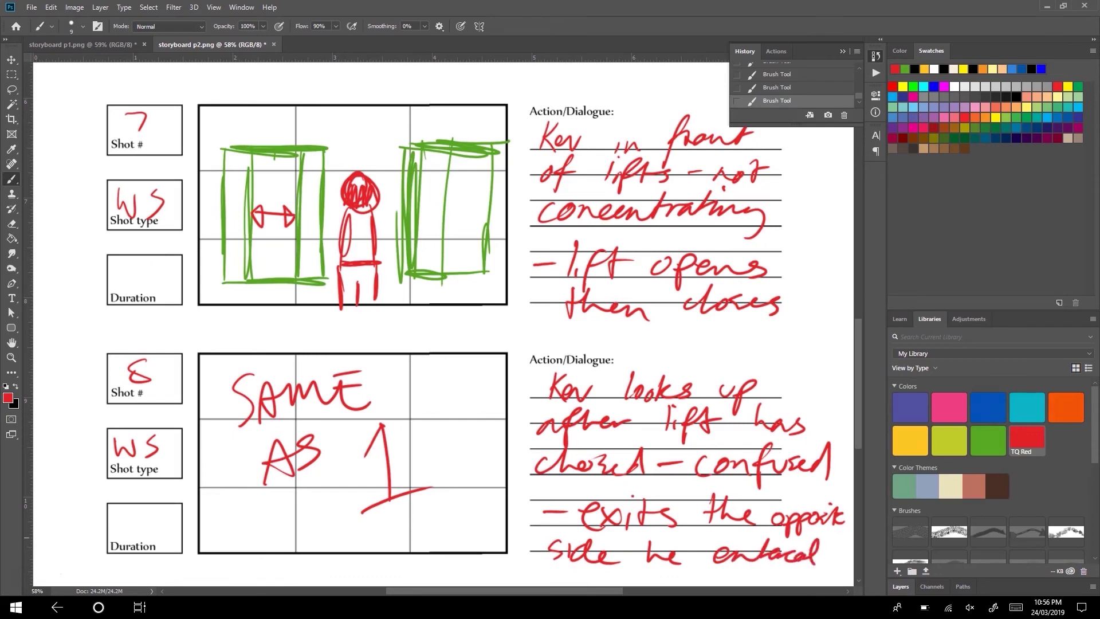